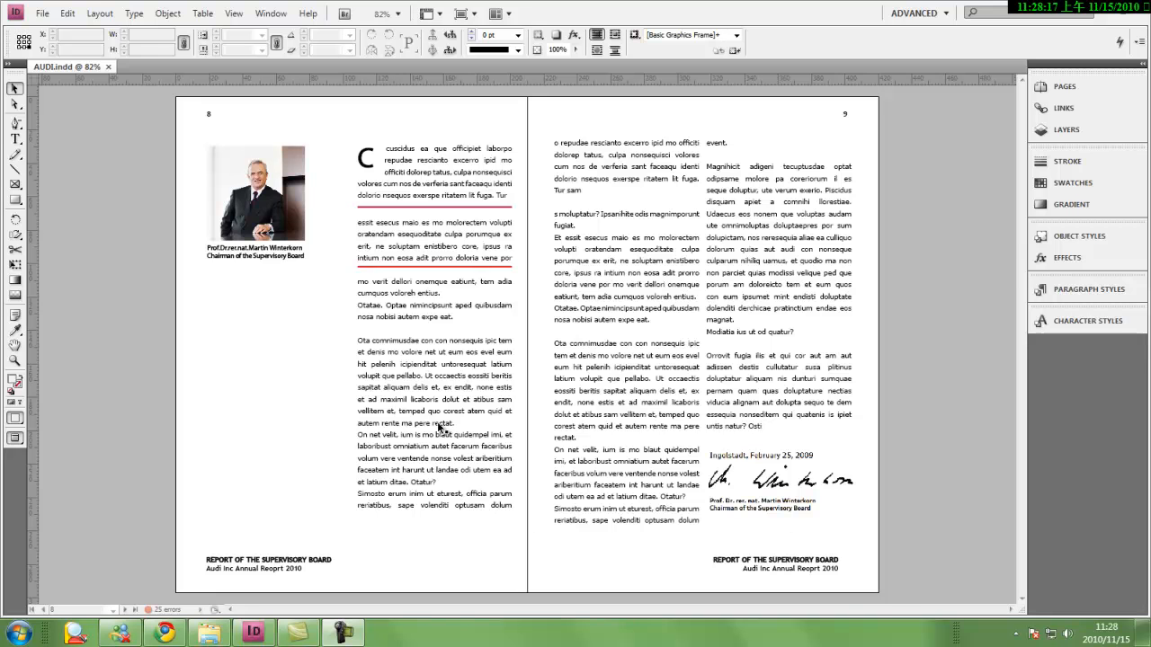
Select the body text frame on page 8 and toggle the control strip's display off and back on
{"action": "left_click", "coordinate": [435, 419]}
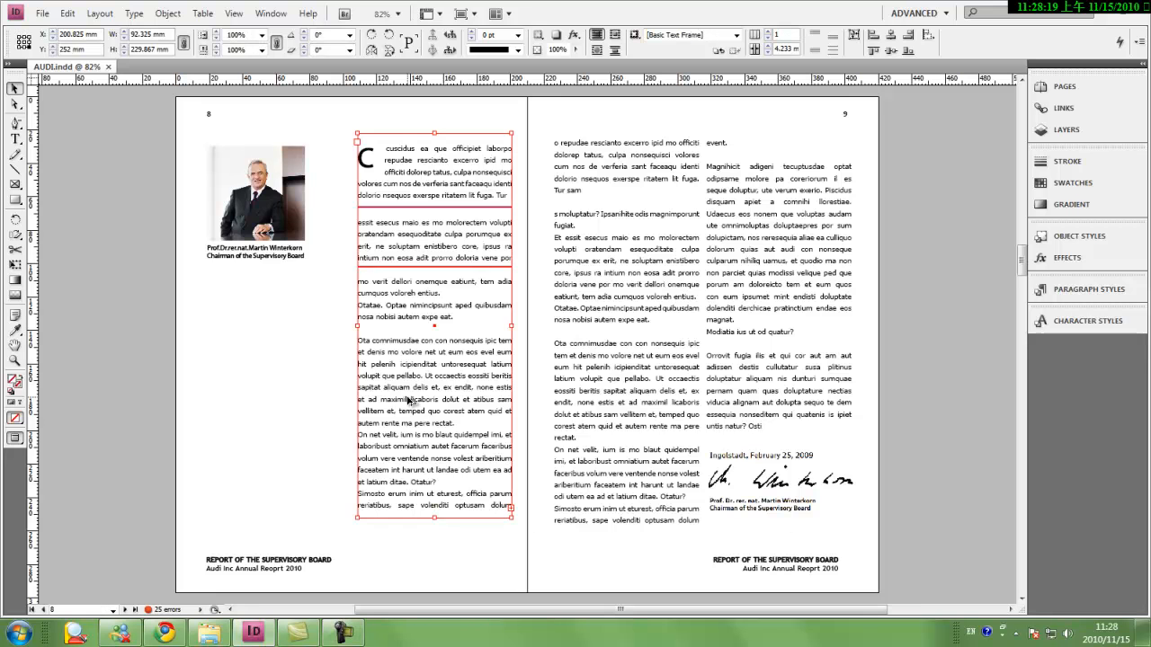
{"action": "key", "text": "ctrl+alt+6"}
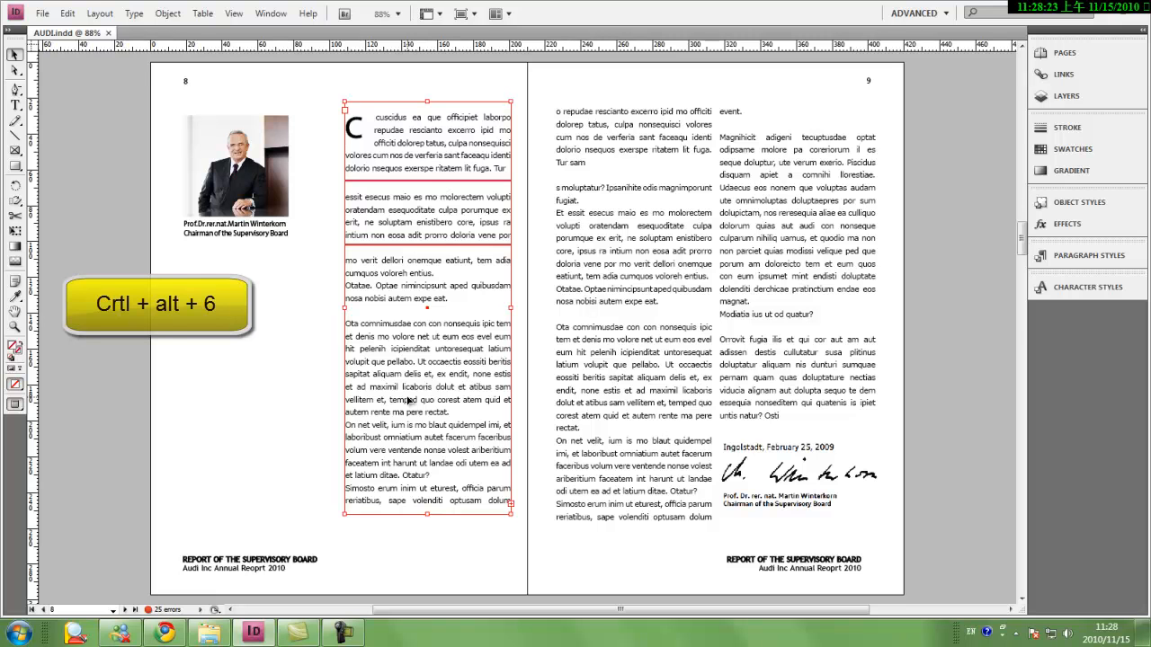
{"action": "key", "text": "ctrl+alt+6"}
{"action": "key", "text": "ctrl+alt+6"}
{"action": "key", "text": "ctrl+alt+6"}
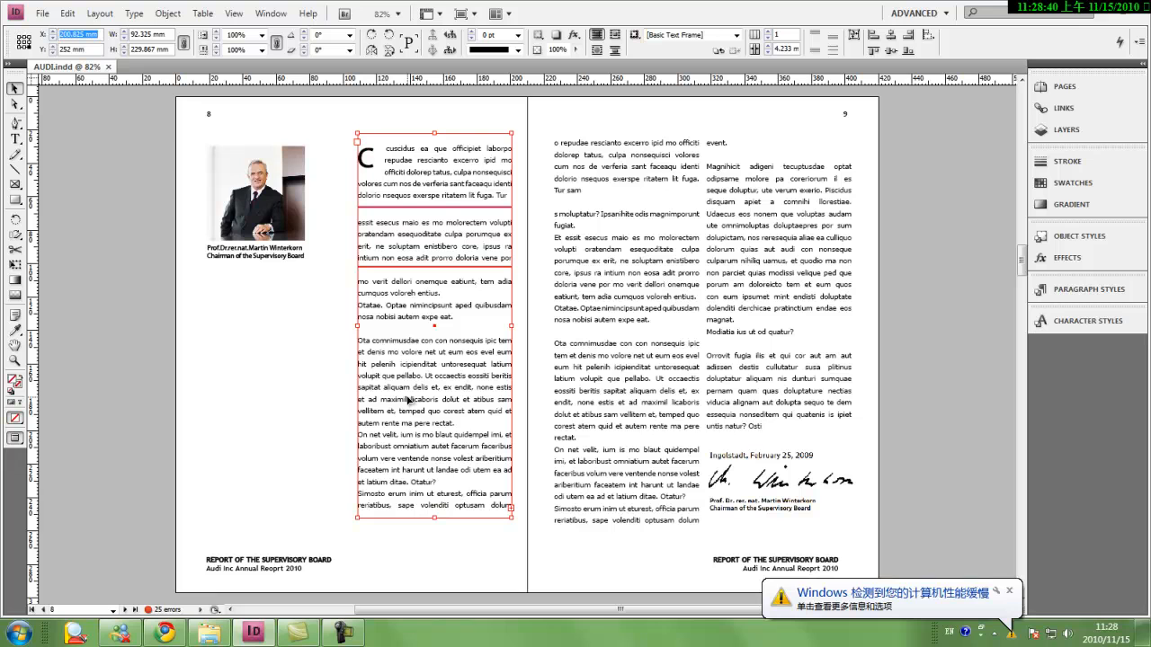
Move the input focus back and forth through the text frame's X, Y, width and height values
{"action": "key", "text": "ctrl+6"}
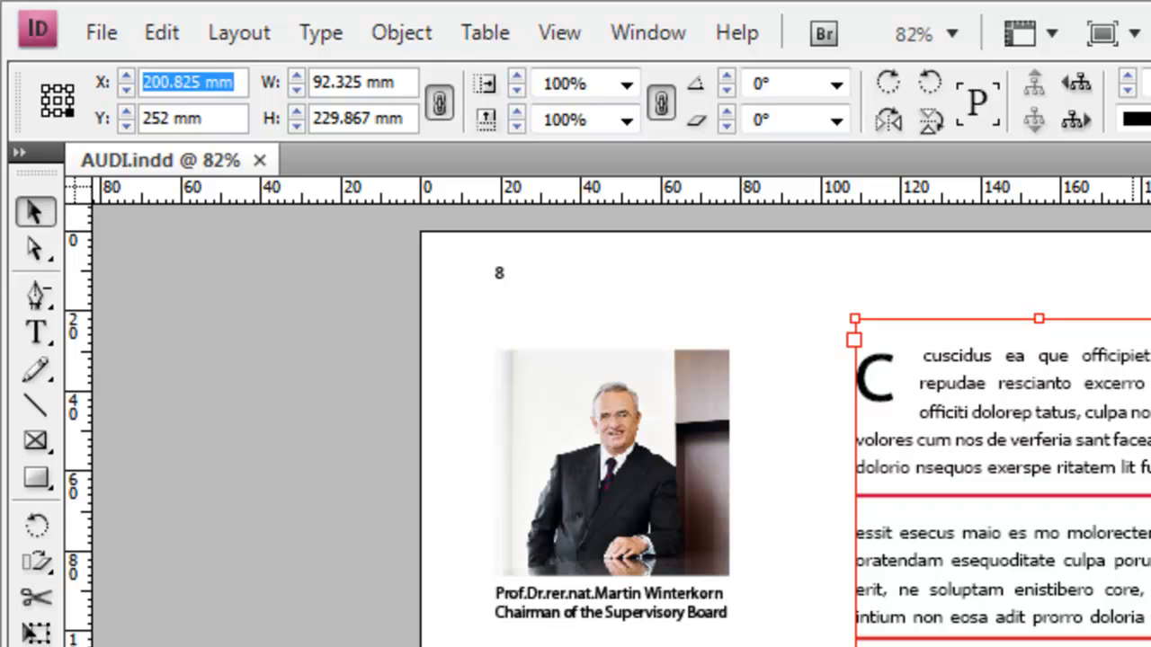
{"action": "key", "text": "Tab"}
{"action": "key", "text": "Tab"}
{"action": "key", "text": "Tab"}
{"action": "key", "text": "Tab"}
{"action": "key", "text": "Tab"}
{"action": "key", "text": "Tab"}
{"action": "key", "text": "shift+Tab"}
{"action": "key", "text": "shift+Tab"}
{"action": "key", "text": "shift+Tab"}
{"action": "key", "text": "shift+Tab"}
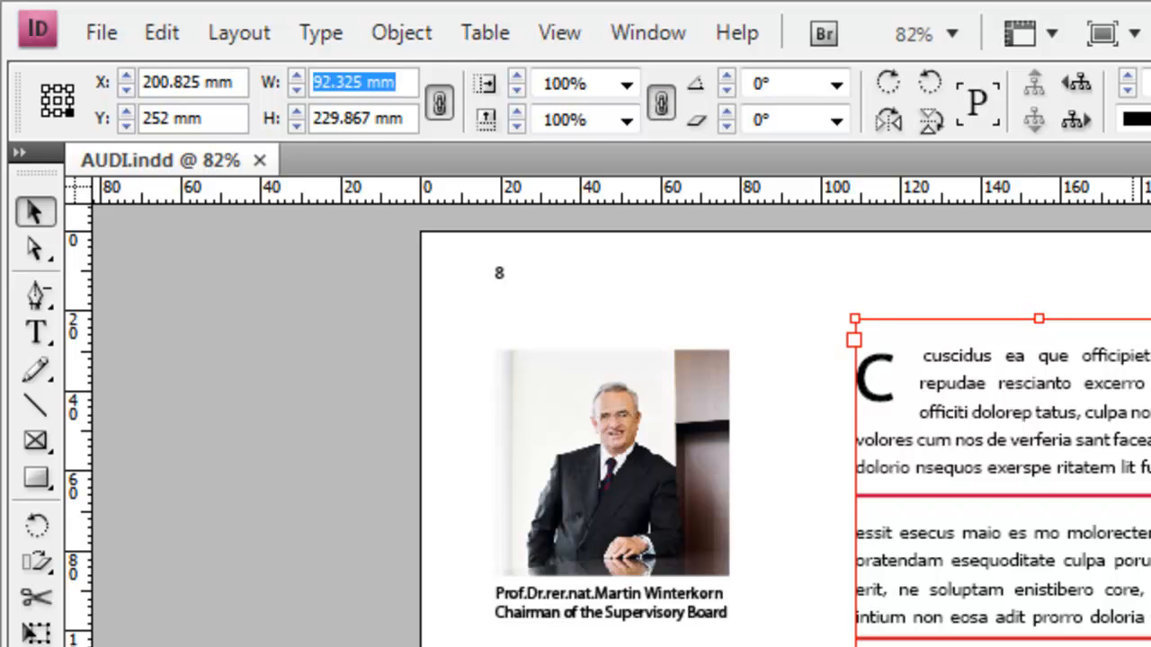
{"action": "key", "text": "shift+Tab"}
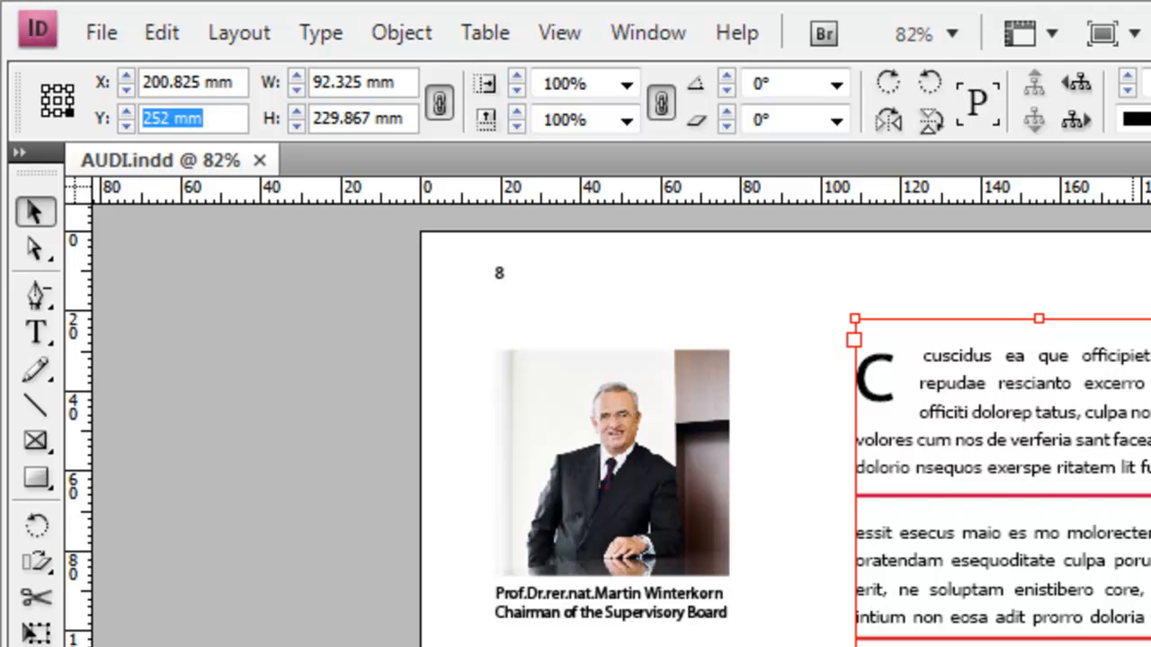
{"action": "key", "text": "Tab"}
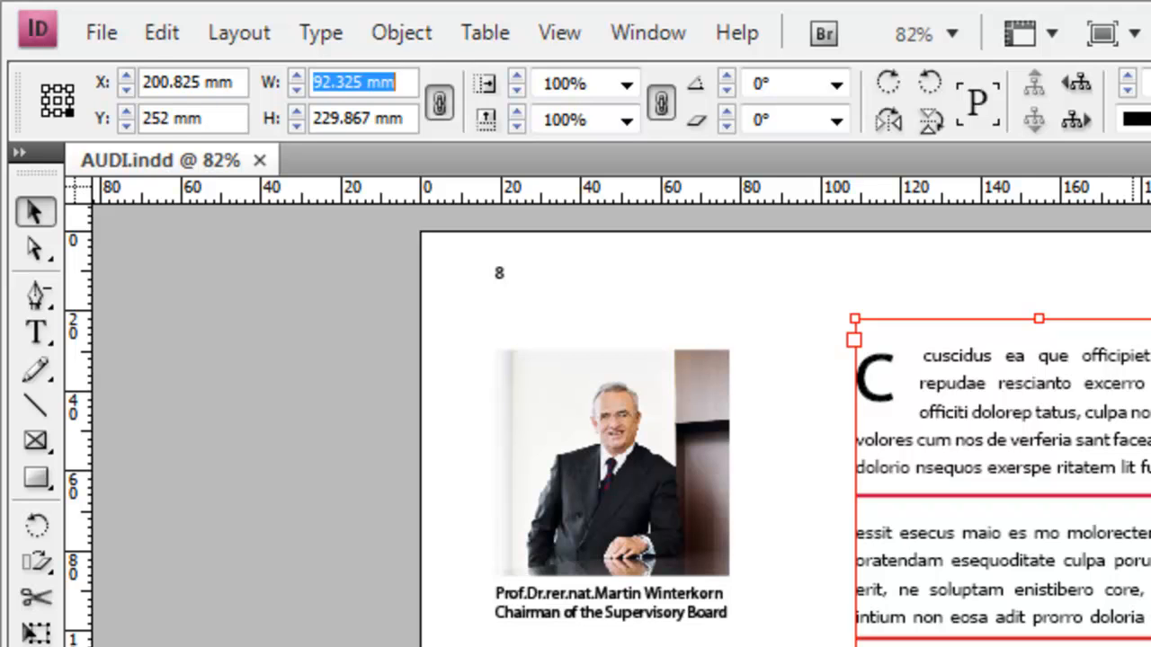
{"action": "key", "text": "Tab"}
{"action": "key", "text": "Tab"}
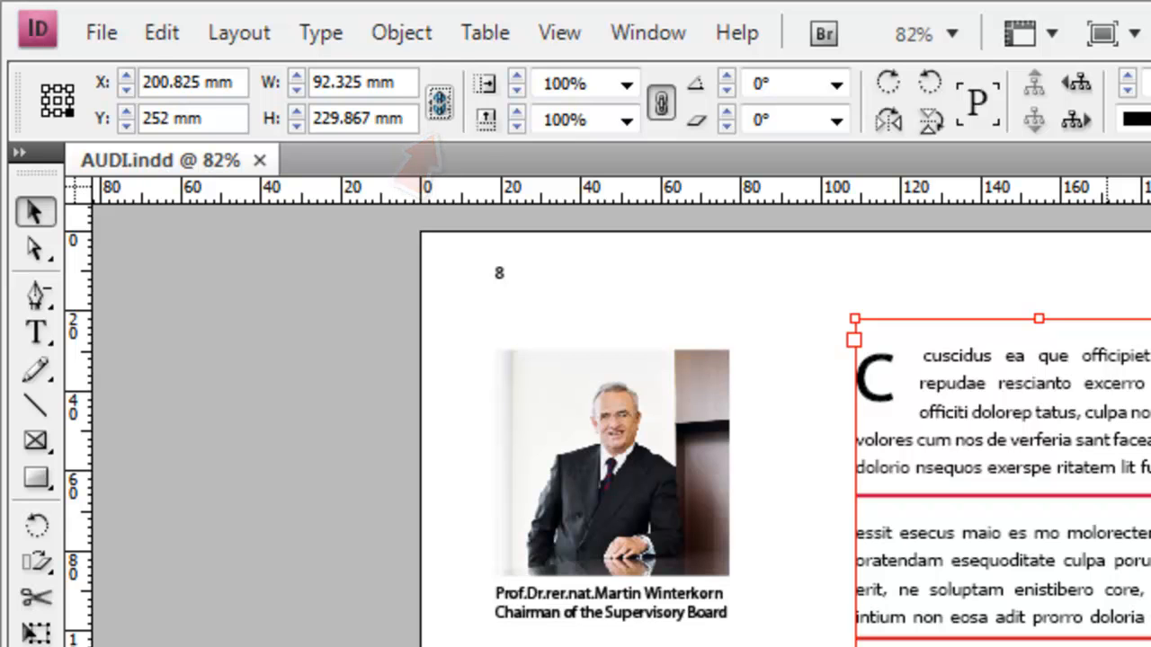
Unlink the proportion constraint between the text frame's width and height
{"action": "left_click", "coordinate": [440, 103]}
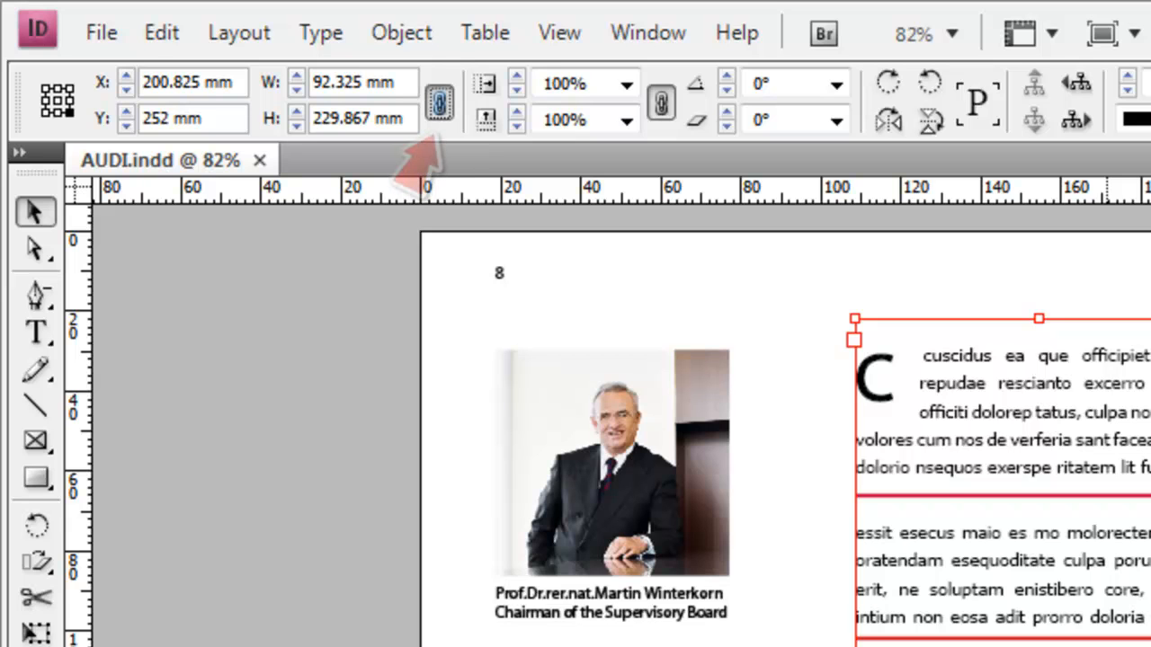
{"action": "left_click", "coordinate": [439, 104]}
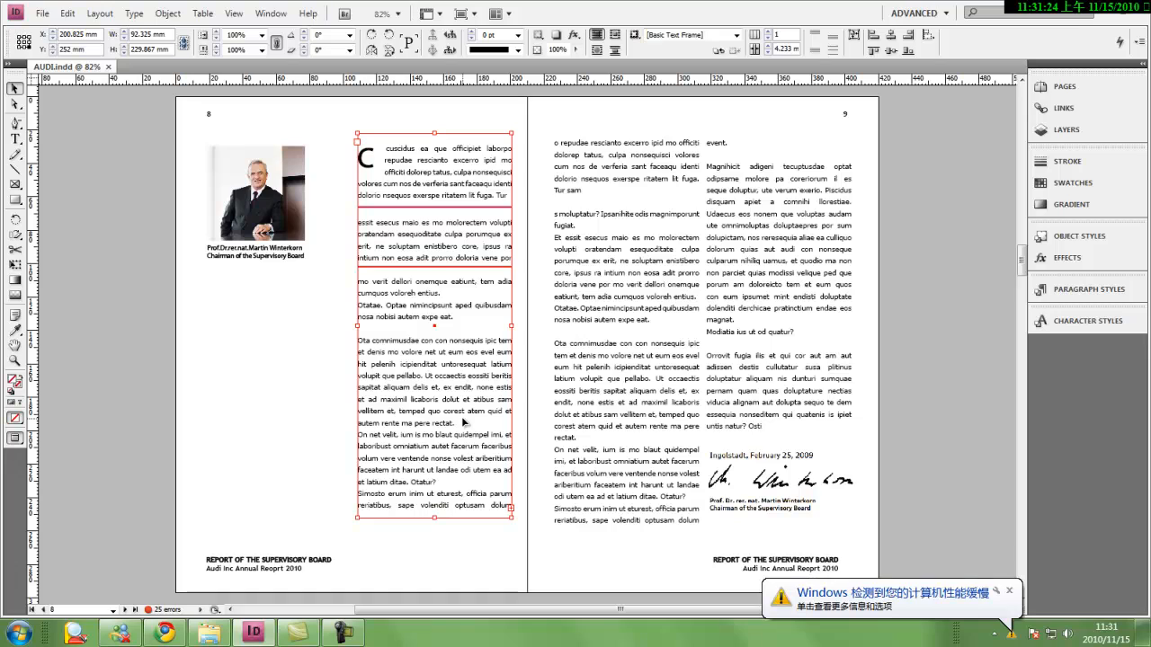
Use the Type tool's character settings to change the text frame's font to Myriad Pro Italic
{"action": "key", "text": "t"}
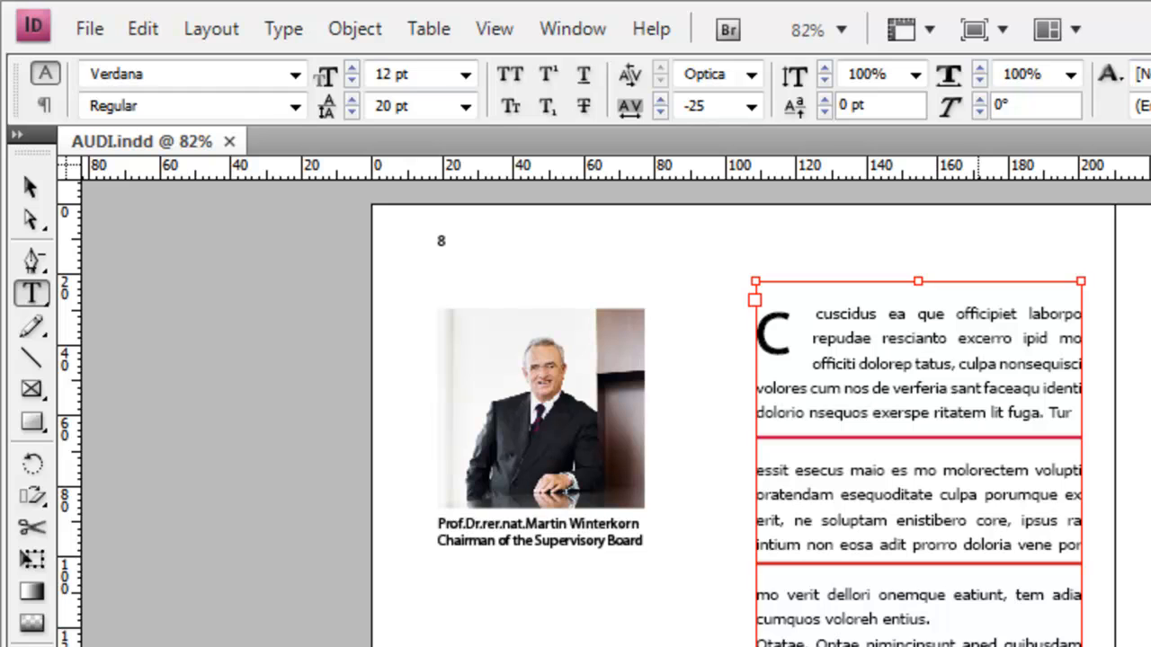
{"action": "key", "text": "ctrl+6"}
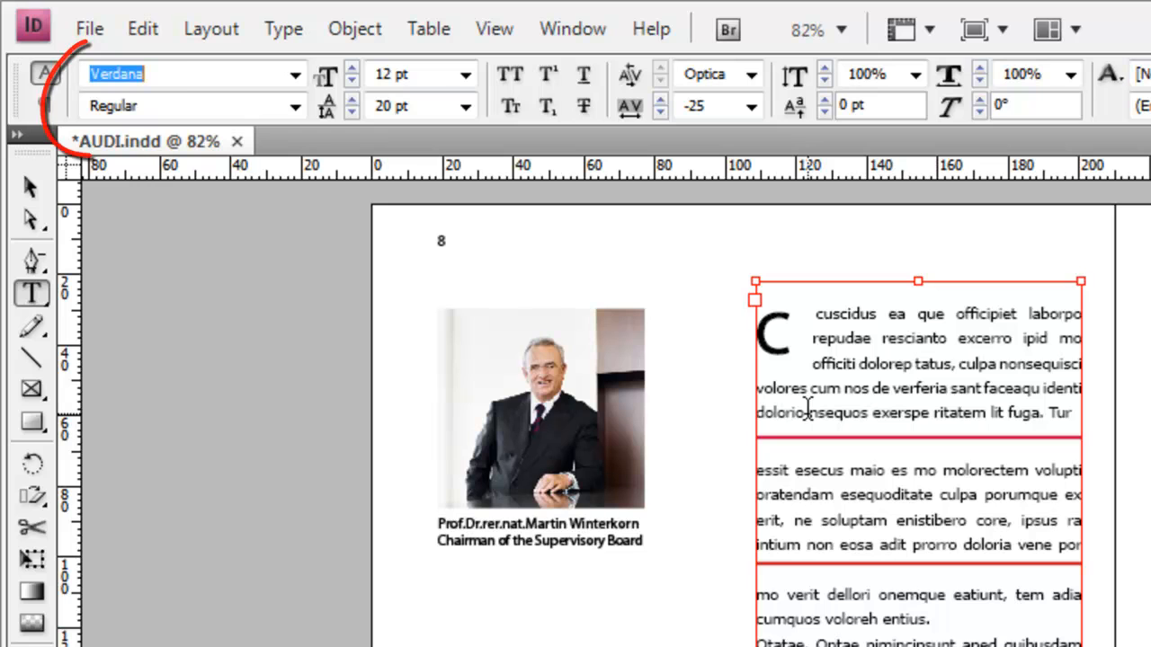
{"action": "type", "text": "Myriad Pro"}
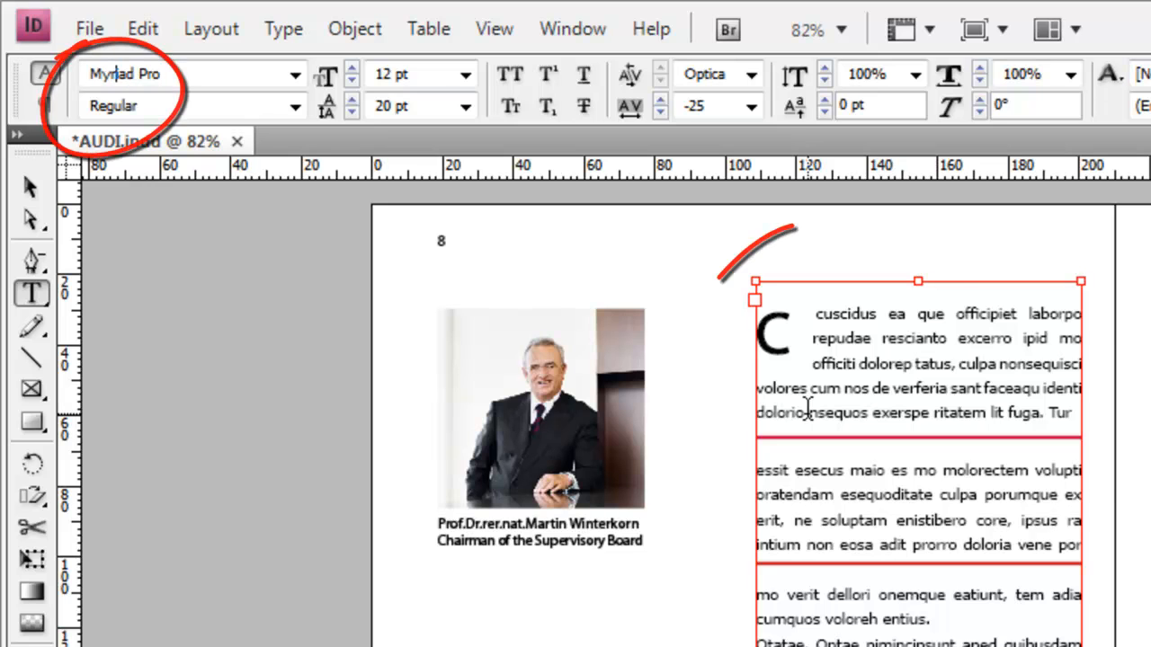
{"action": "key", "text": "Return"}
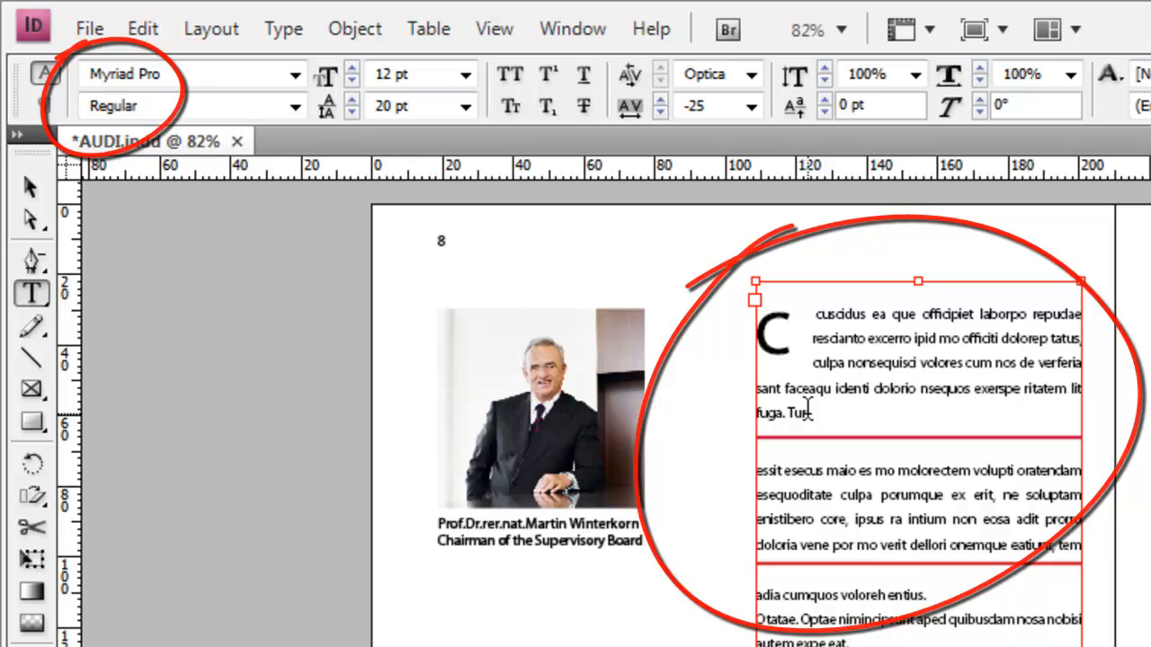
{"action": "type", "text": "Italic"}
{"action": "key", "text": "Tab"}
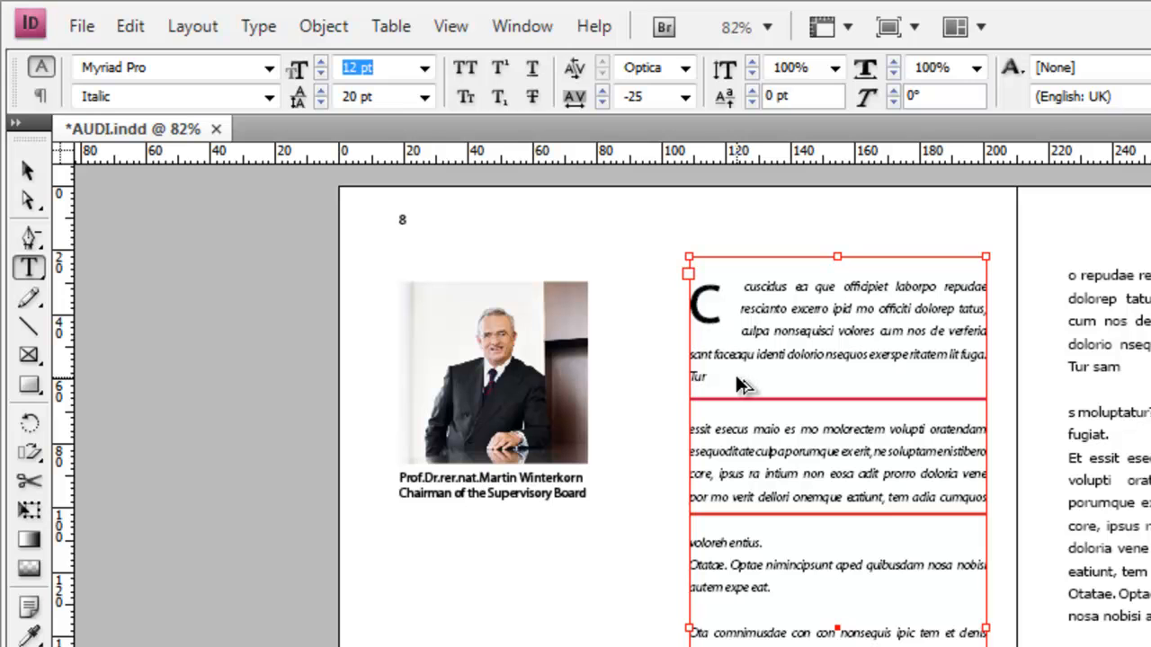
Toggle between the character and paragraph formatting controls, ending on the paragraph formatting
{"action": "key", "text": "ctrl+alt+7"}
{"action": "key", "text": "ctrl+7"}
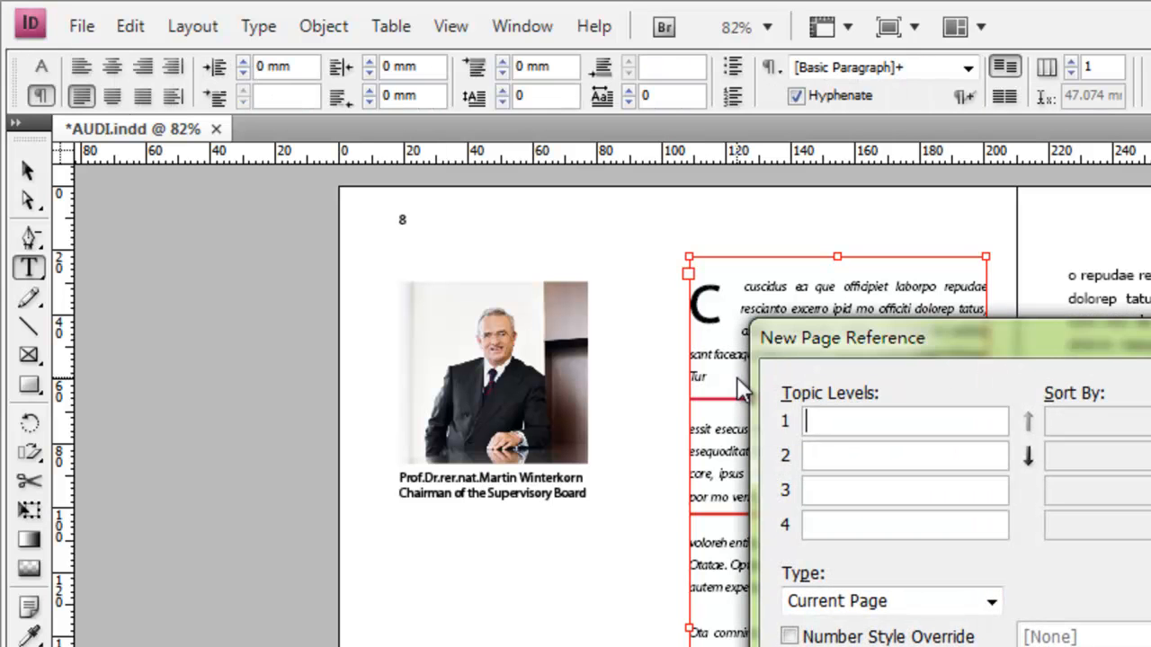
{"action": "key", "text": "Escape"}
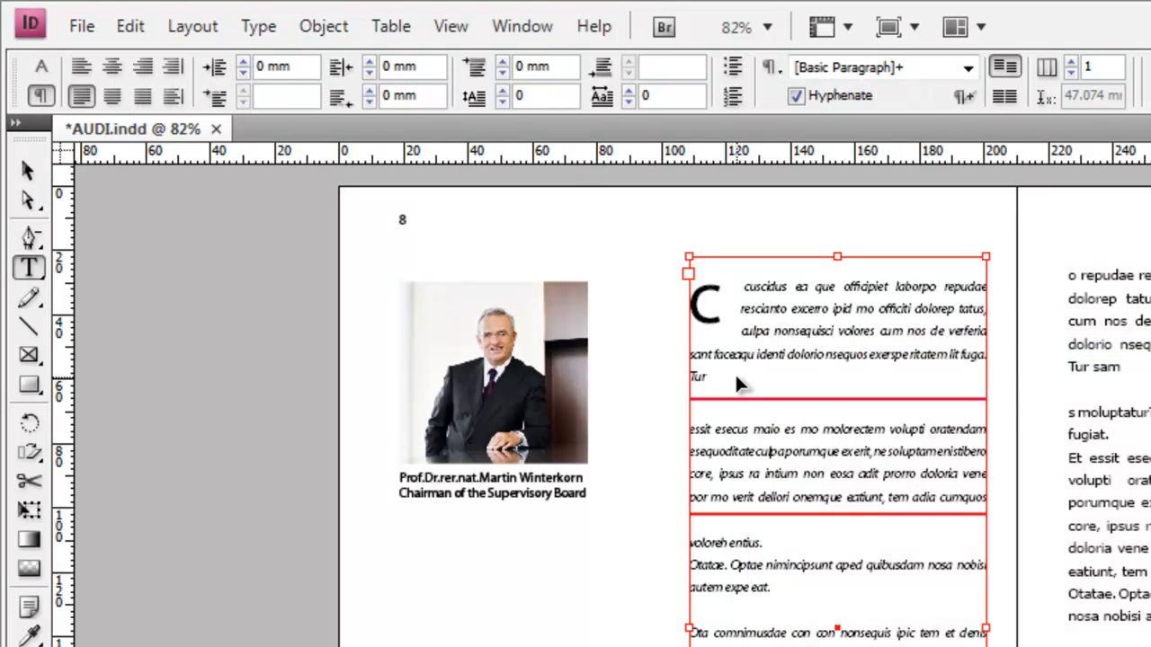
{"action": "key", "text": "ctrl+alt+7"}
{"action": "key", "text": "ctrl+alt+7"}
{"action": "key", "text": "ctrl+alt+7"}
{"action": "key", "text": "ctrl+alt+7"}
{"action": "key", "text": "ctrl+alt+7"}
{"action": "key", "text": "ctrl+alt+7"}
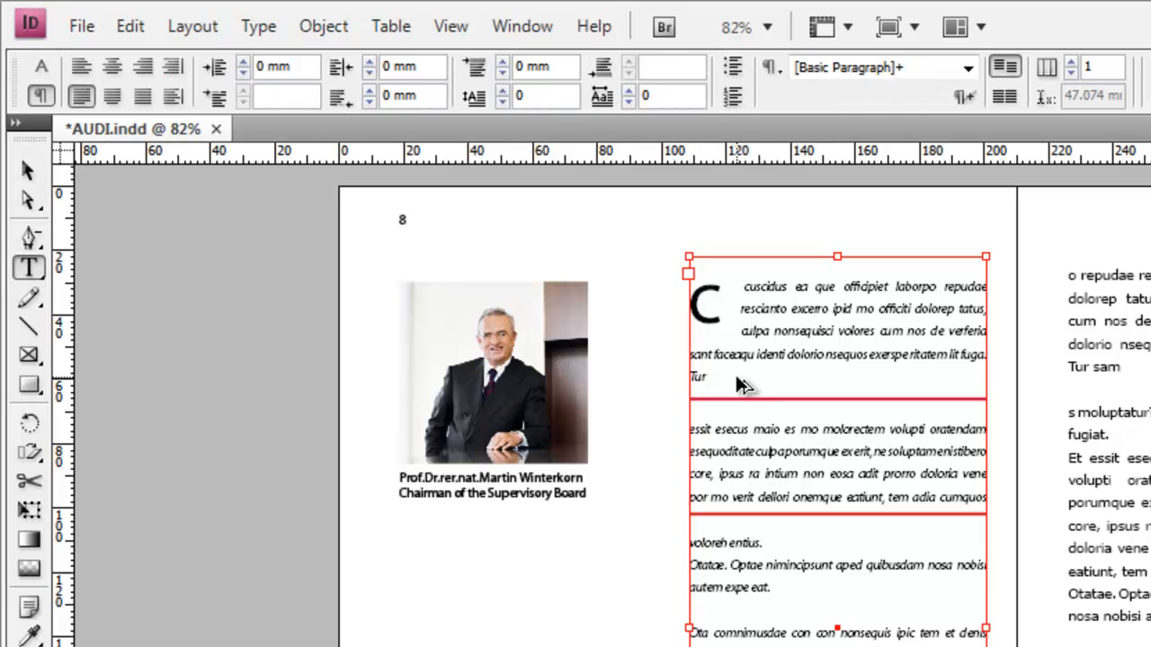
{"action": "key", "text": "ctrl+alt+7"}
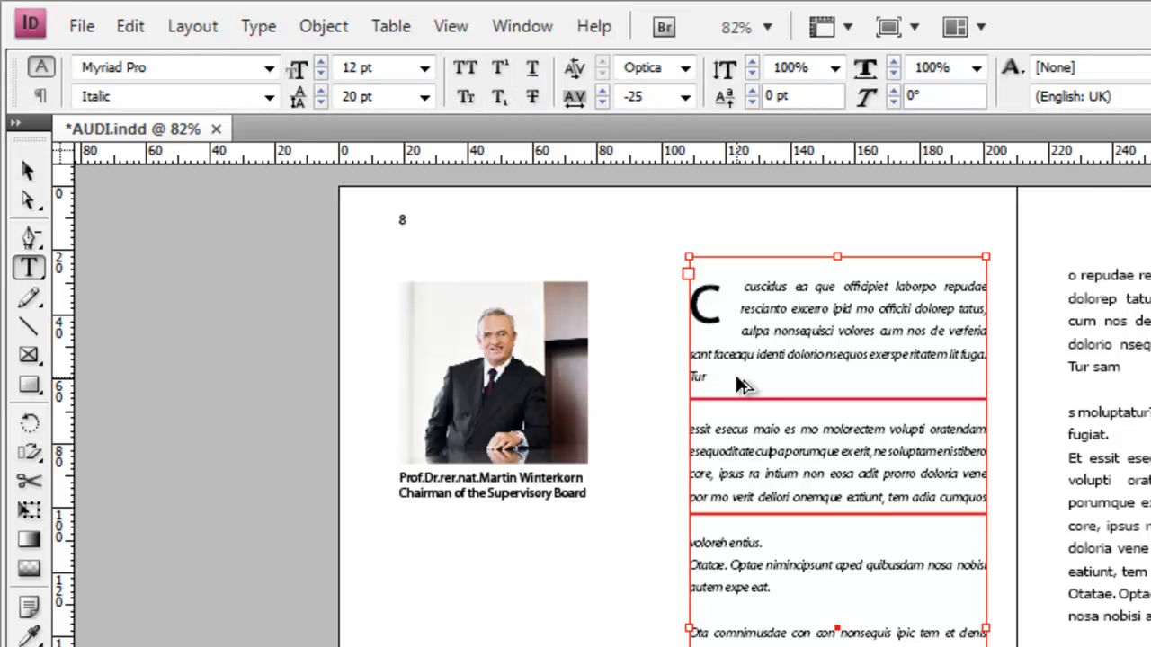
{"action": "key", "text": "ctrl+alt+7"}
{"action": "key", "text": "Tab"}
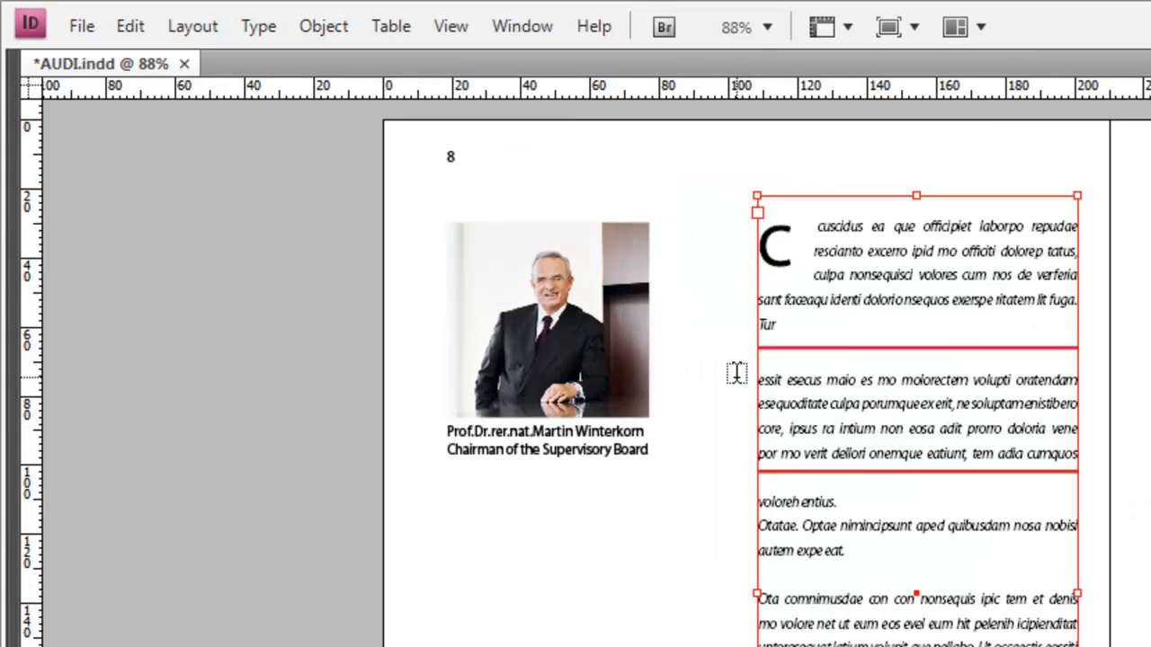
{"action": "key", "text": "Tab"}
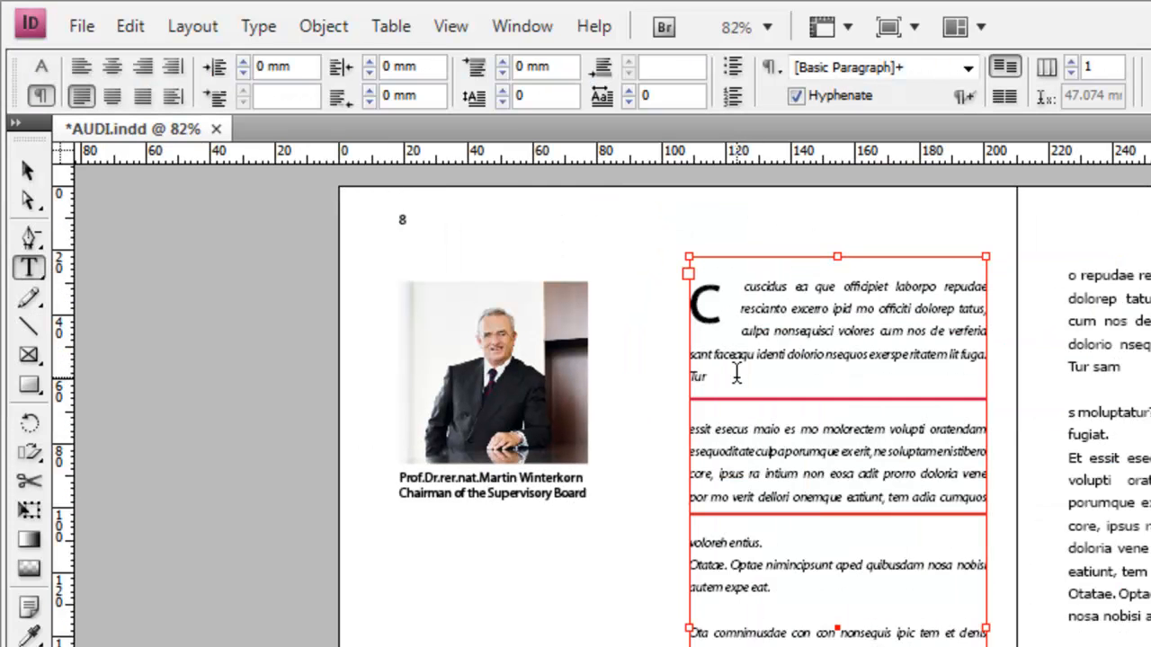
Justify all lines of the paragraphs in the page 8 text frame
{"action": "key", "text": "ctrl+6"}
{"action": "key", "text": "shift+Tab"}
{"action": "key", "text": "Tab"}
{"action": "key", "text": "Tab"}
{"action": "key", "text": "Down"}
{"action": "key", "text": "space"}
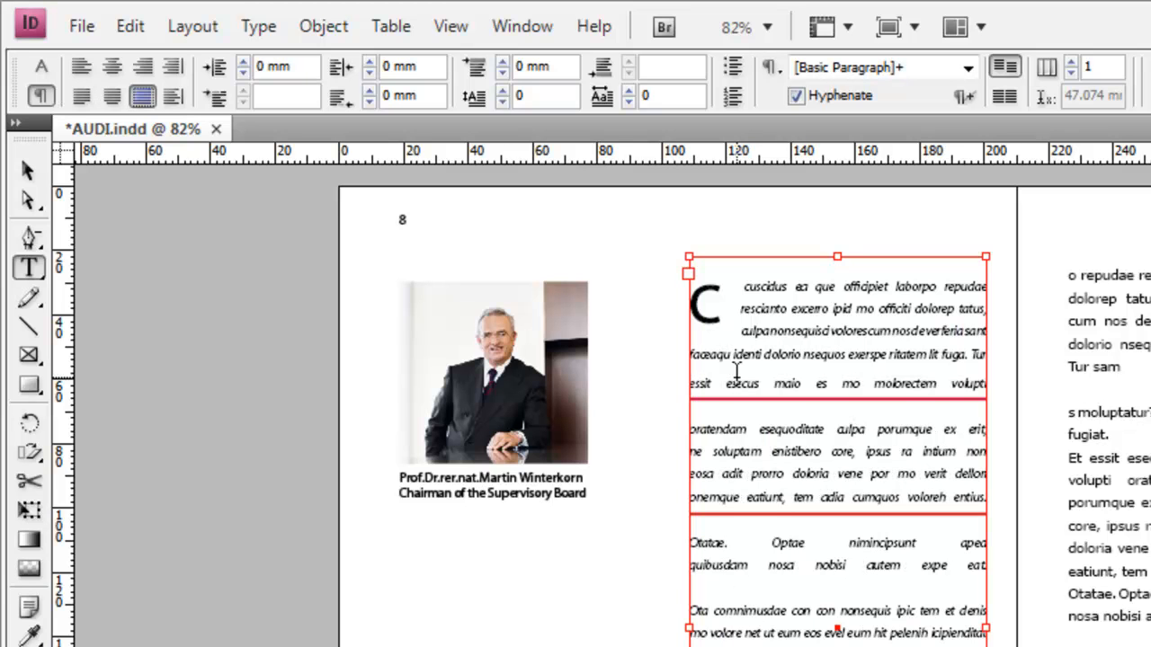
Center-align the paragraphs in the page 8 text frame and return to the Selection tool
{"action": "key", "text": "Tab"}
{"action": "key", "text": "Tab"}
{"action": "key", "text": "Tab"}
{"action": "key", "text": "Tab"}
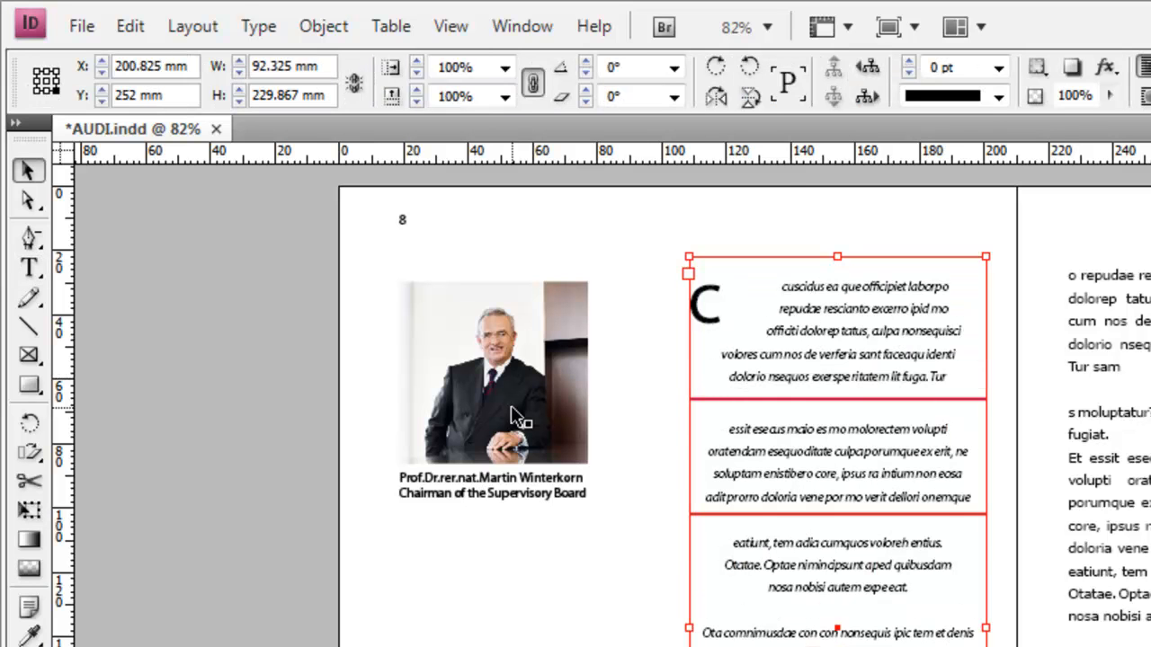
Select the portrait photo on page 8 and set its reference point to the top-left corner
{"action": "key", "text": "ctrl+6"}
{"action": "key", "text": "shift+Tab"}
{"action": "key", "text": "5"}
{"action": "key", "text": "4"}
{"action": "key", "text": "7"}
{"action": "key", "text": "8"}
{"action": "key", "text": "7"}
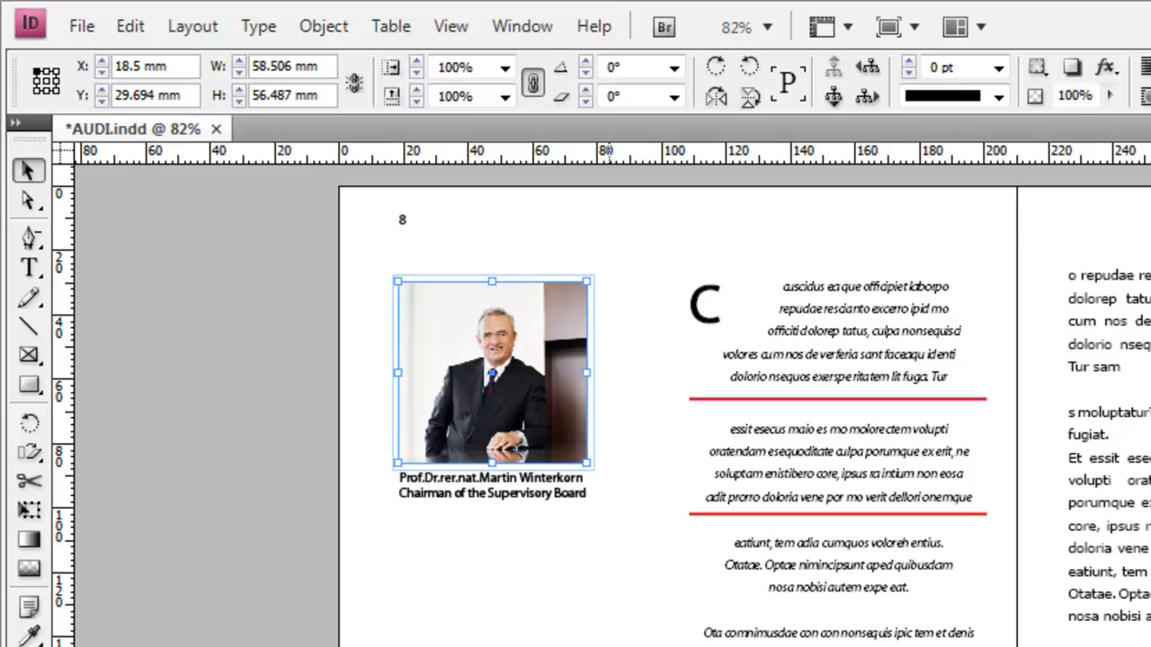
Create a copy of the portrait photo positioned at Y 120 mm
{"action": "key", "text": "ctrl+6"}
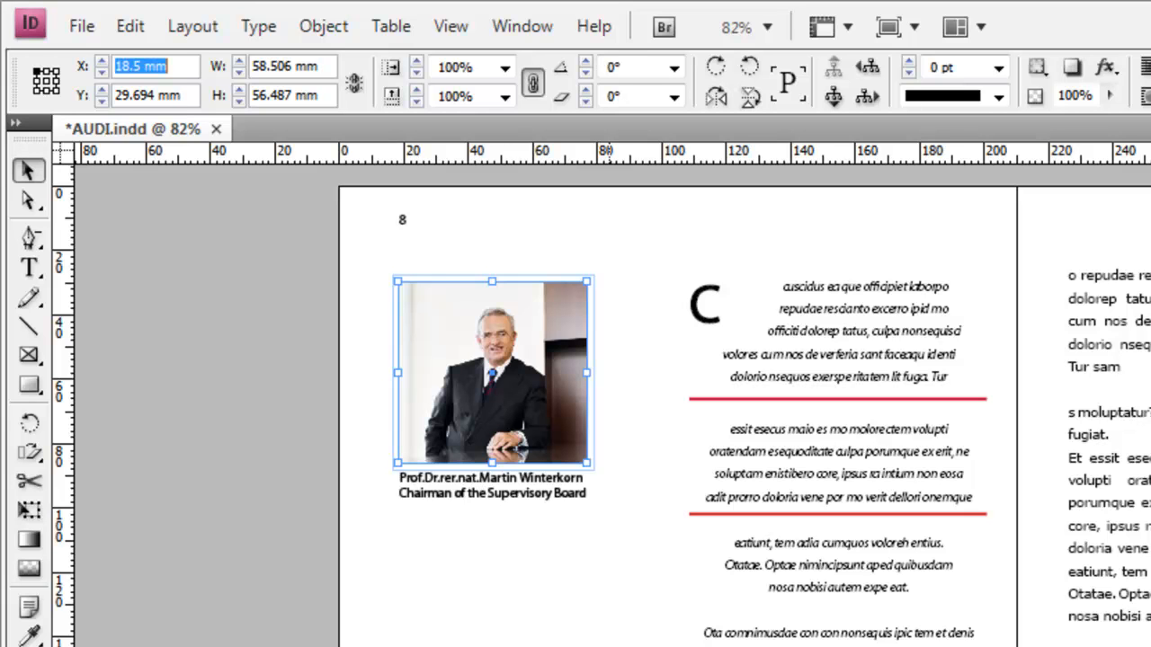
{"action": "key", "text": "Tab"}
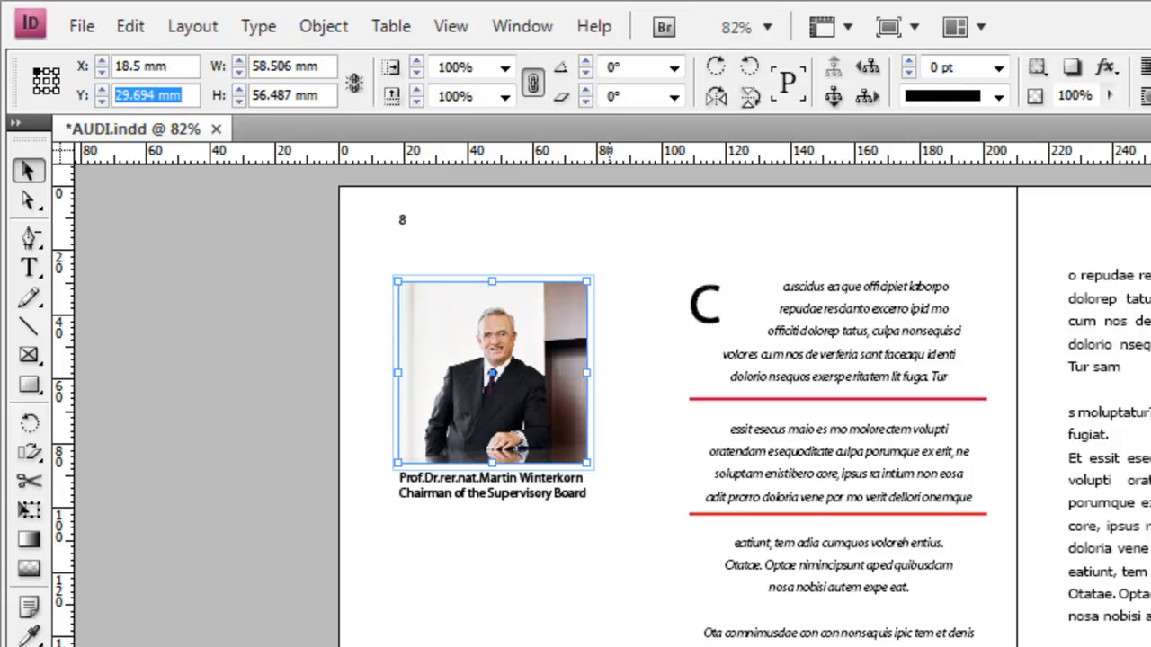
{"action": "type", "text": "120"}
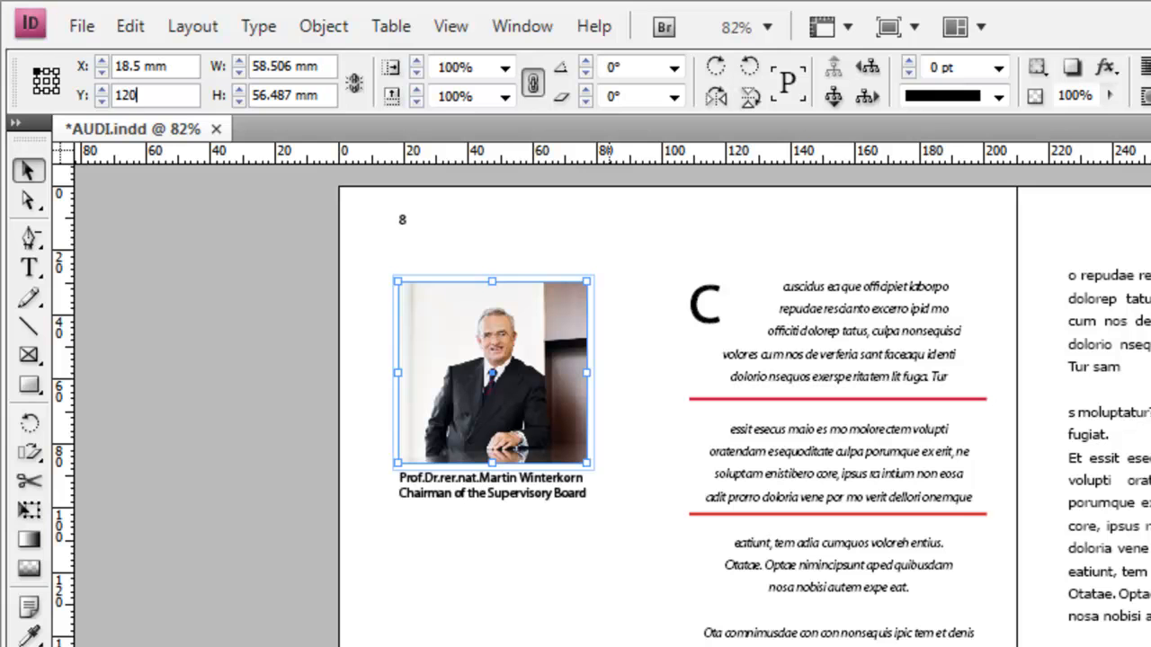
{"action": "type", "text": " mm"}
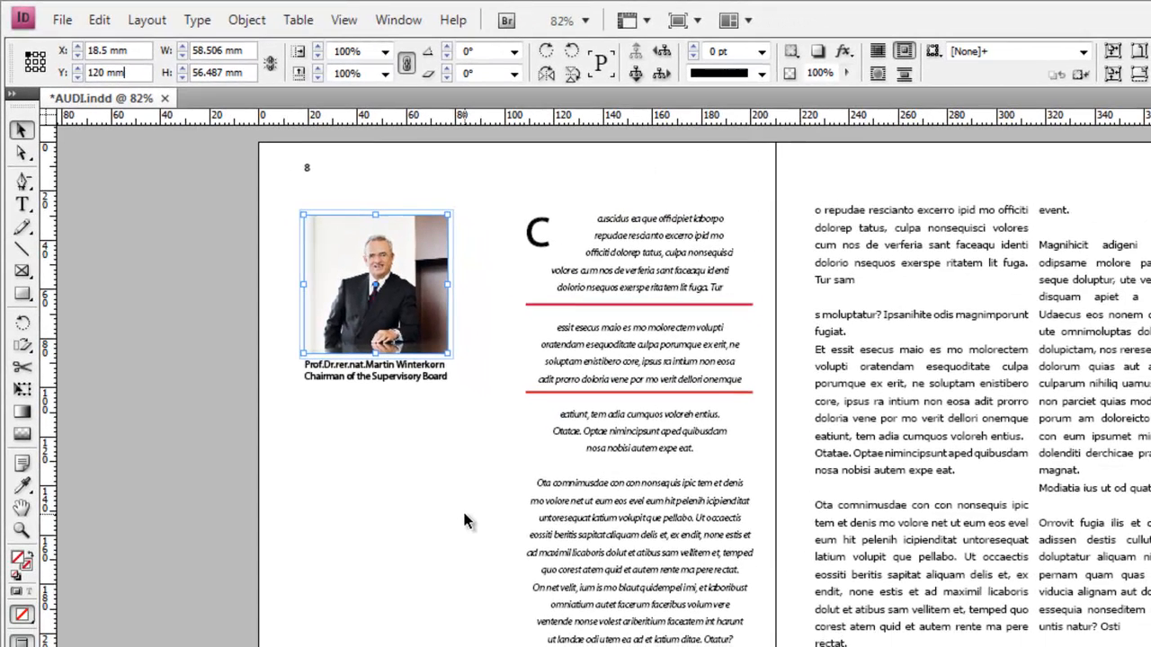
{"action": "key", "text": "alt+Return"}
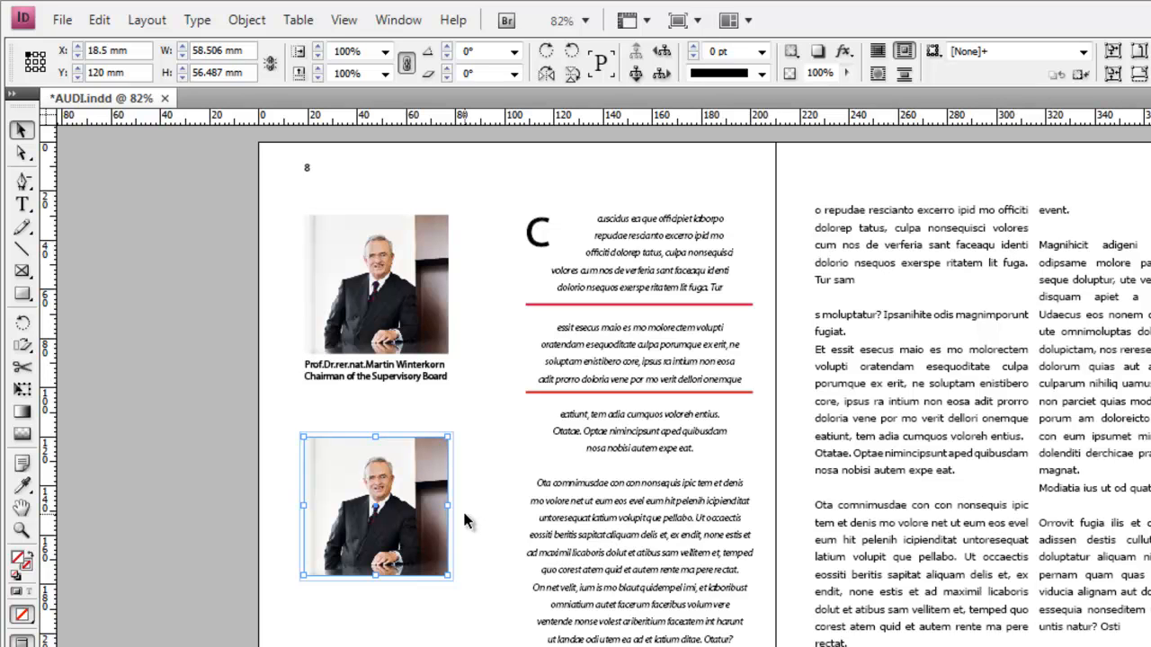
Create another copy of the lower photo, rotated 15° about its top-left corner
{"action": "key", "text": "Tab"}
{"action": "key", "text": "Tab"}
{"action": "key", "text": "Tab"}
{"action": "key", "text": "Tab"}
{"action": "key", "text": "Tab"}
{"action": "key", "text": "Tab"}
{"action": "key", "text": "Tab"}
{"action": "key", "text": "Tab"}
{"action": "key", "text": "Tab"}
{"action": "type", "text": "15"}
{"action": "key", "text": "Return"}
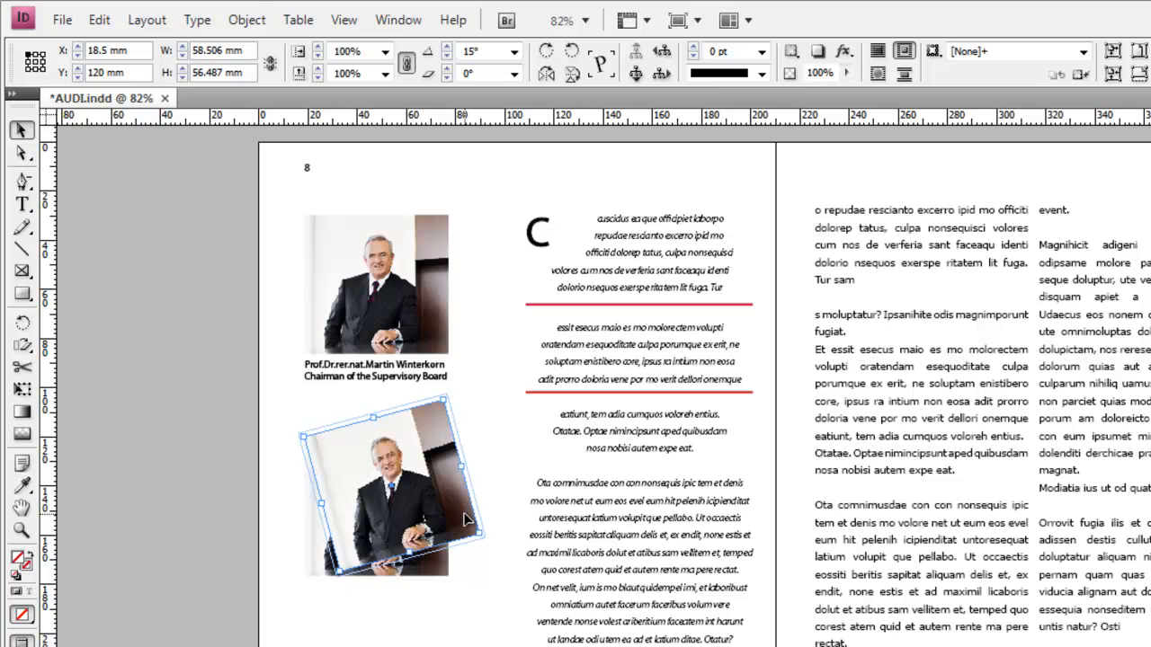
Create one more copy of the lower photo with a rotation angle of -15°, and deselect everything
{"action": "key", "text": "ctrl+6"}
{"action": "key", "text": "Tab"}
{"action": "key", "text": "Tab"}
{"action": "key", "text": "Tab"}
{"action": "key", "text": "Tab"}
{"action": "key", "text": "Tab"}
{"action": "key", "text": "Tab"}
{"action": "key", "text": "Tab"}
{"action": "key", "text": "Tab"}
{"action": "key", "text": "Tab"}
{"action": "key", "text": "Tab"}
{"action": "key", "text": "shift+Tab"}
{"action": "key", "text": "shift+Tab"}
{"action": "type", "text": "-15"}
{"action": "key", "text": "Return"}
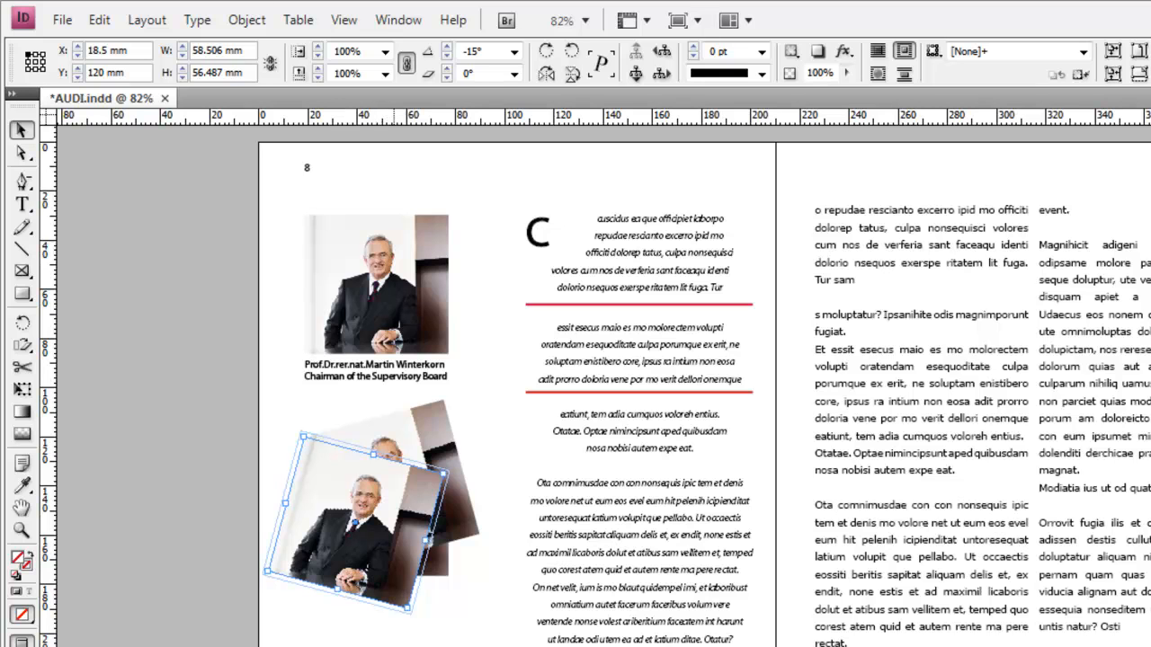
{"action": "key", "text": "ctrl+shift+a"}
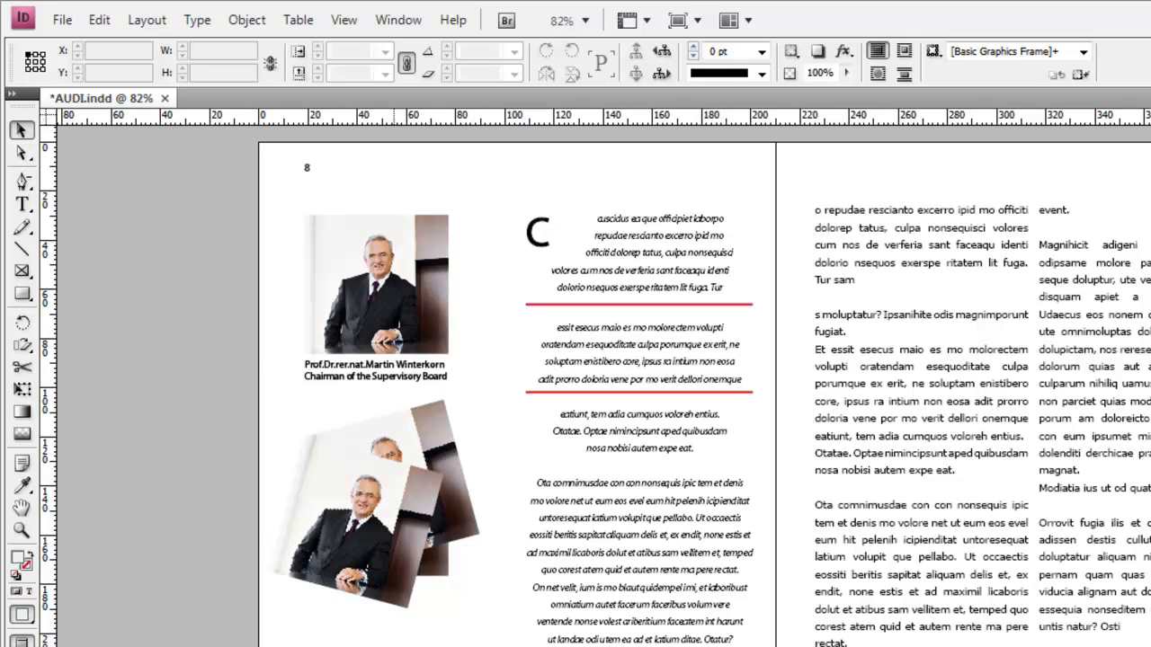